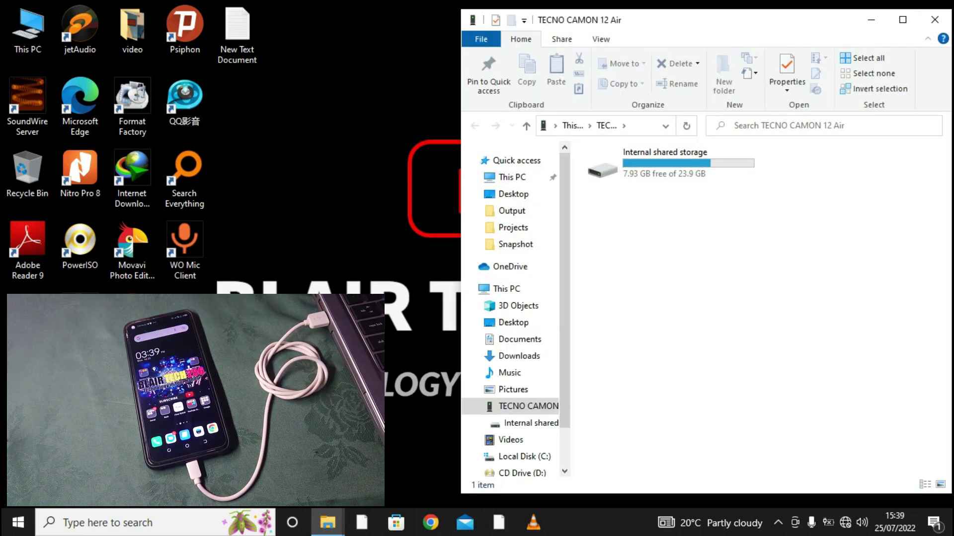
# Step: Hide the phone storage window and launch scrcpy from the scrcpy-win64-v1.24 folder
pyautogui.click(874, 28)
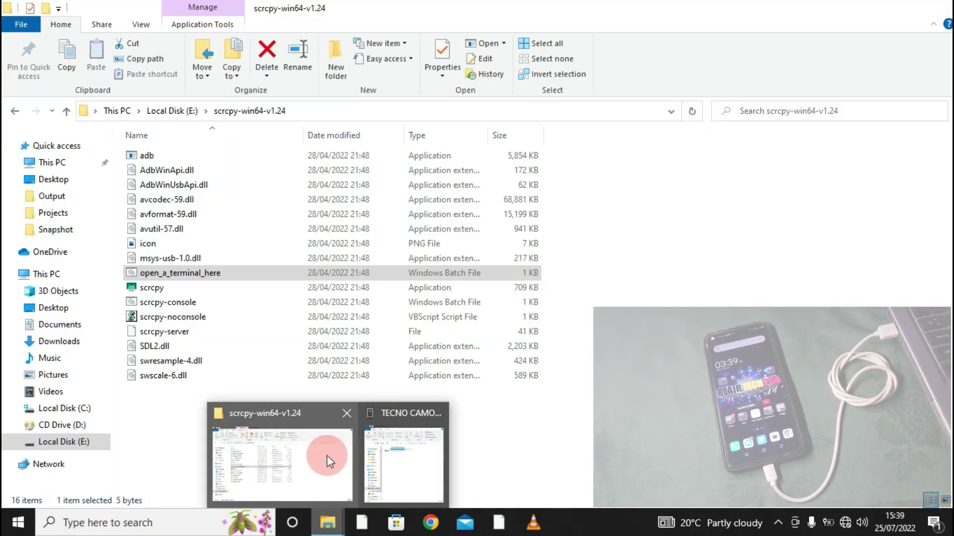
pyautogui.click(327, 455)
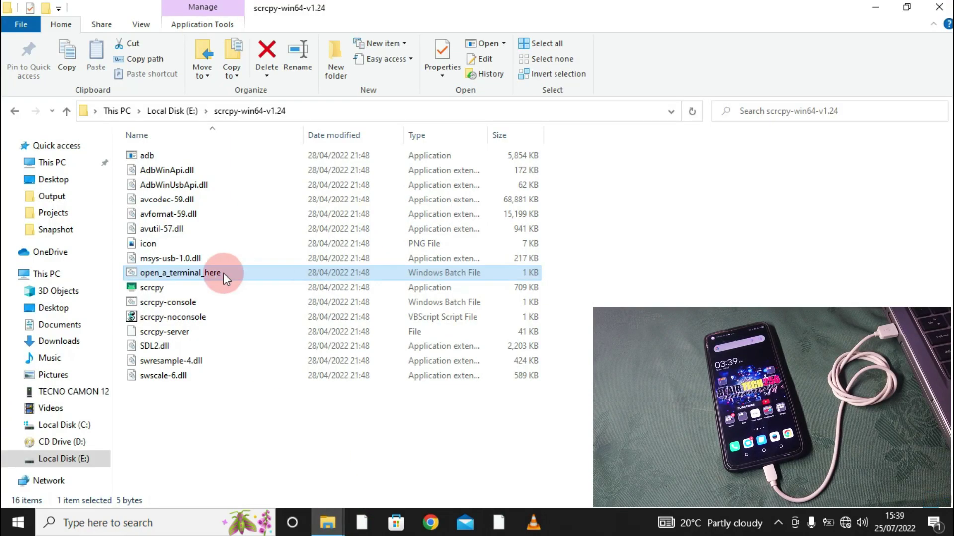
pyautogui.doubleClick(159, 288)
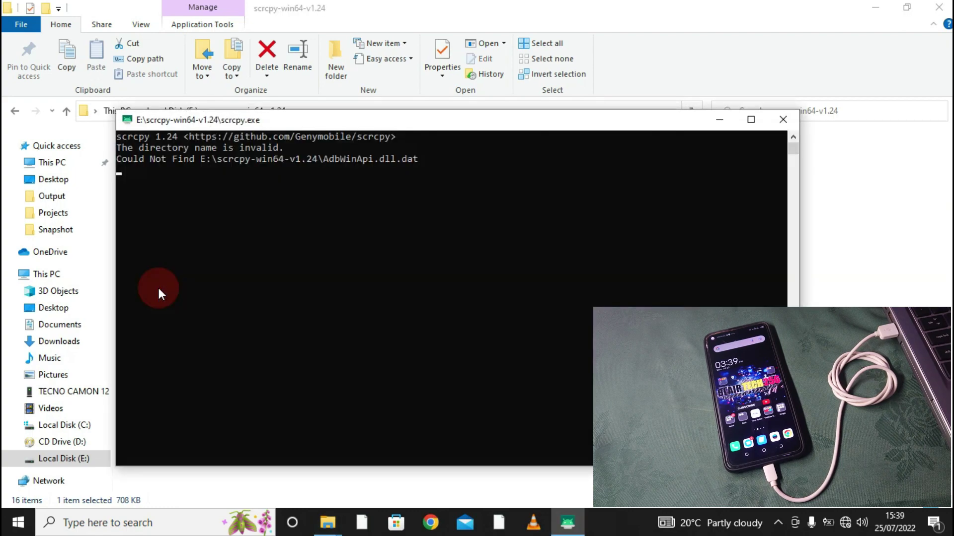
# Step: Minimize the scrcpy console, leaving the TECNO CC6 mirror window visible
pyautogui.click(721, 119)
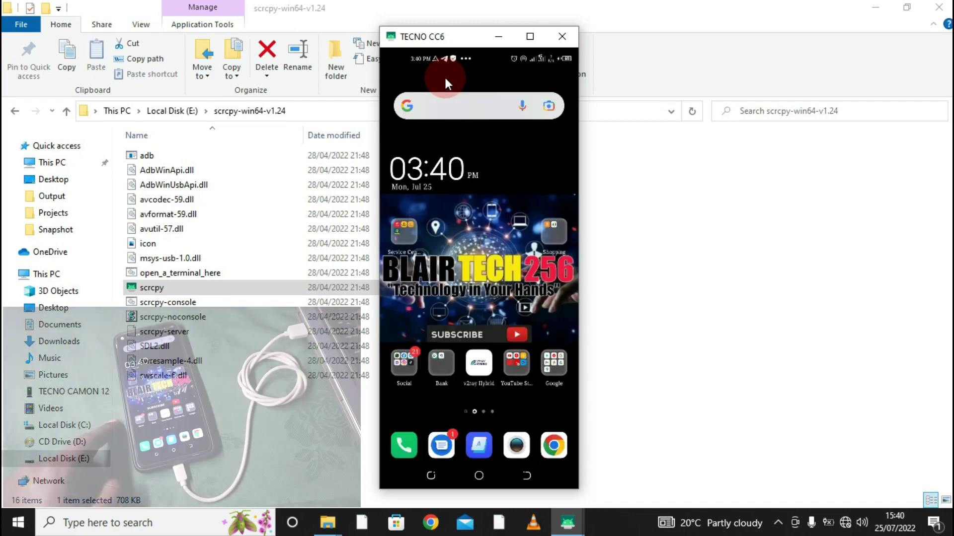
# Step: Join the PC to the BLAIR TECH 256 hotspot from the Wi-Fi flyout
pyautogui.click(846, 524)
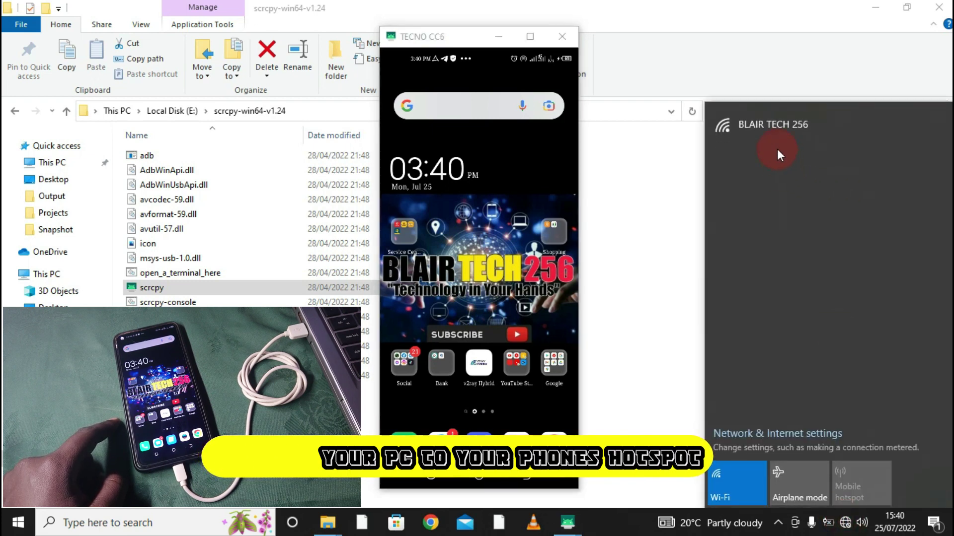
pyautogui.click(760, 132)
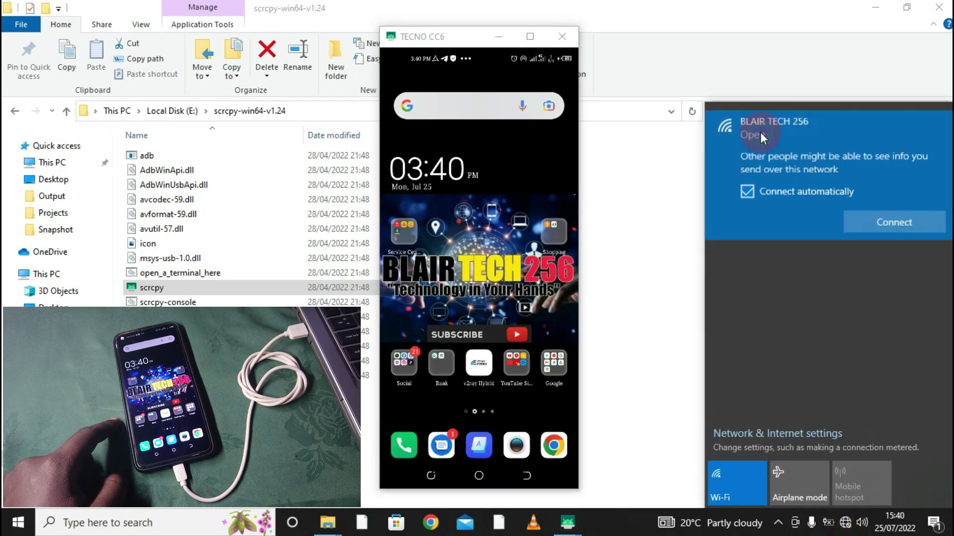
pyautogui.click(874, 223)
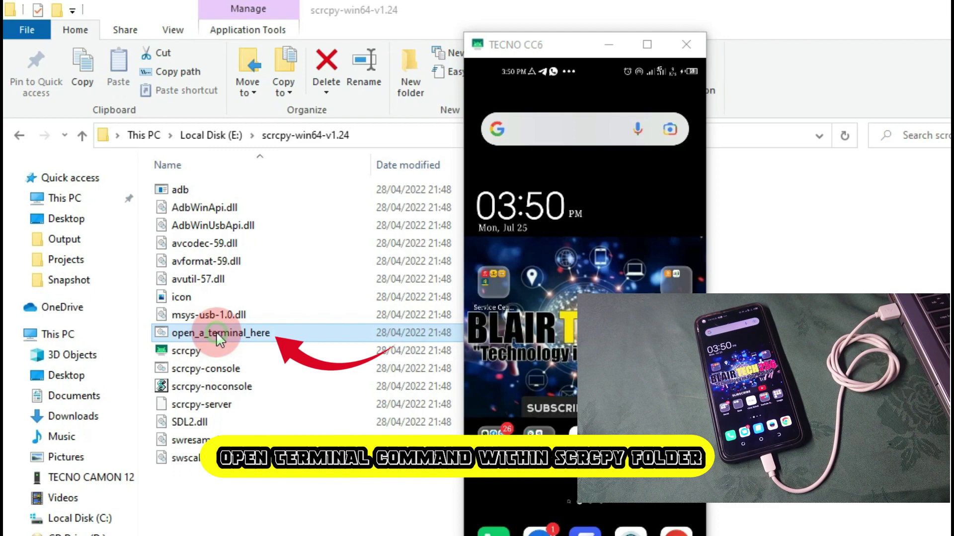
# Step: Open a terminal in the scrcpy folder and run adb tcpip 5555
pyautogui.click(246, 333)
pyautogui.doubleClick(232, 335)
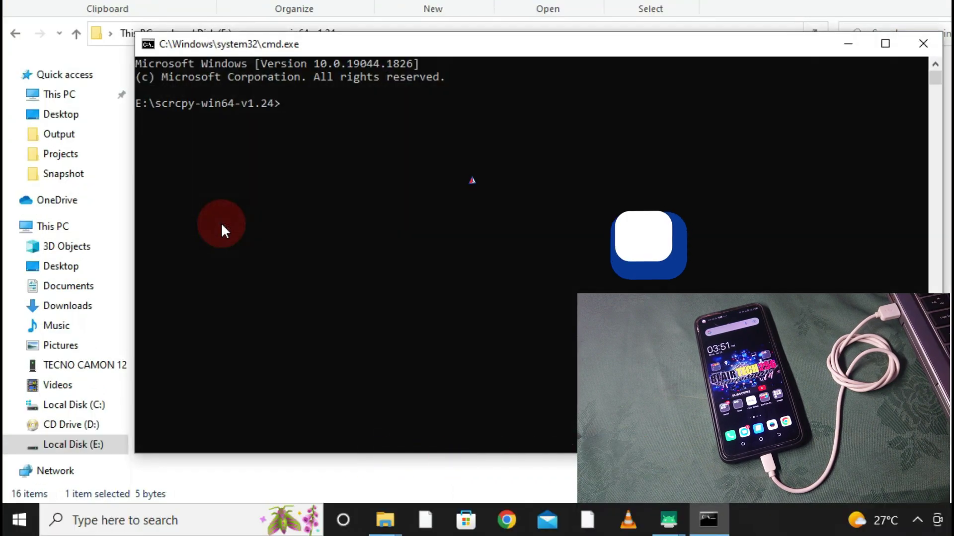
pyautogui.write('adb')
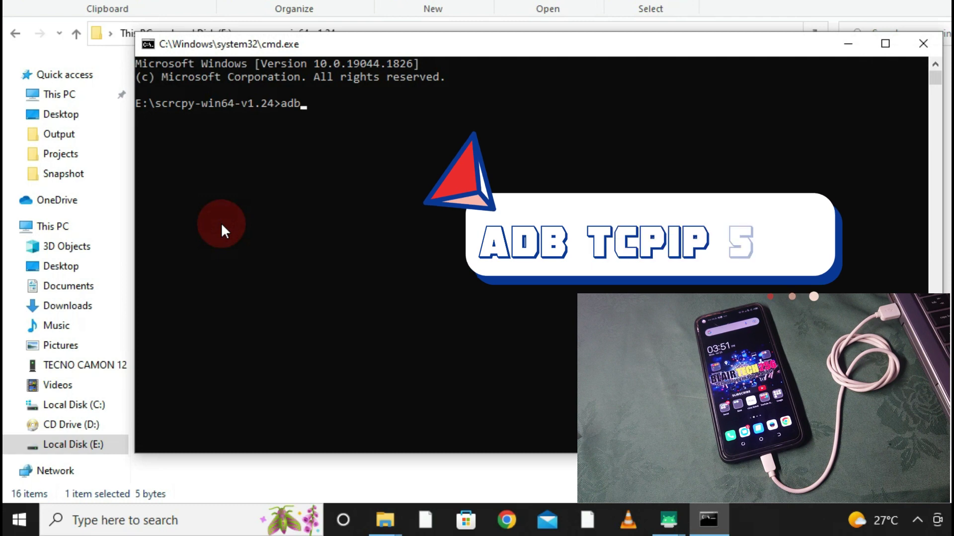
pyautogui.write(' tcpip 5555')
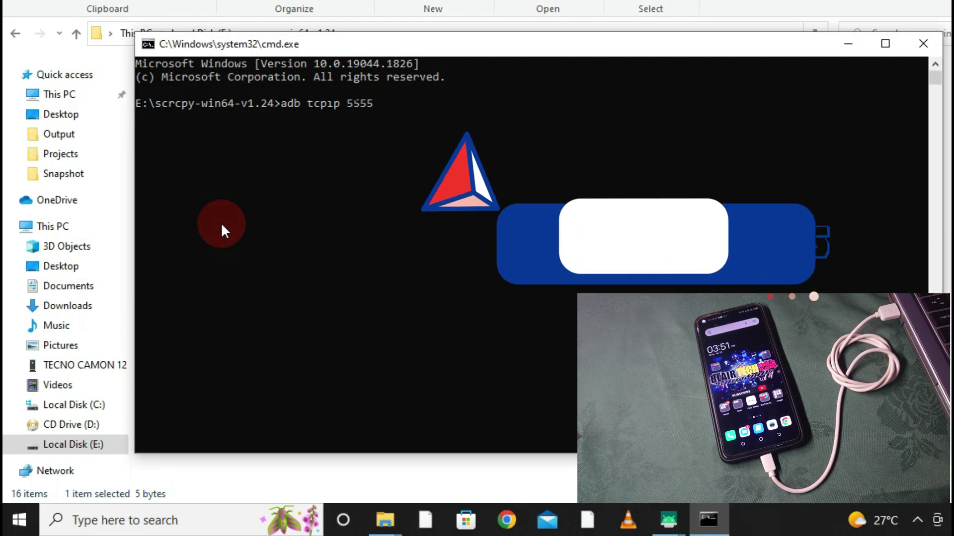
pyautogui.press('Return')
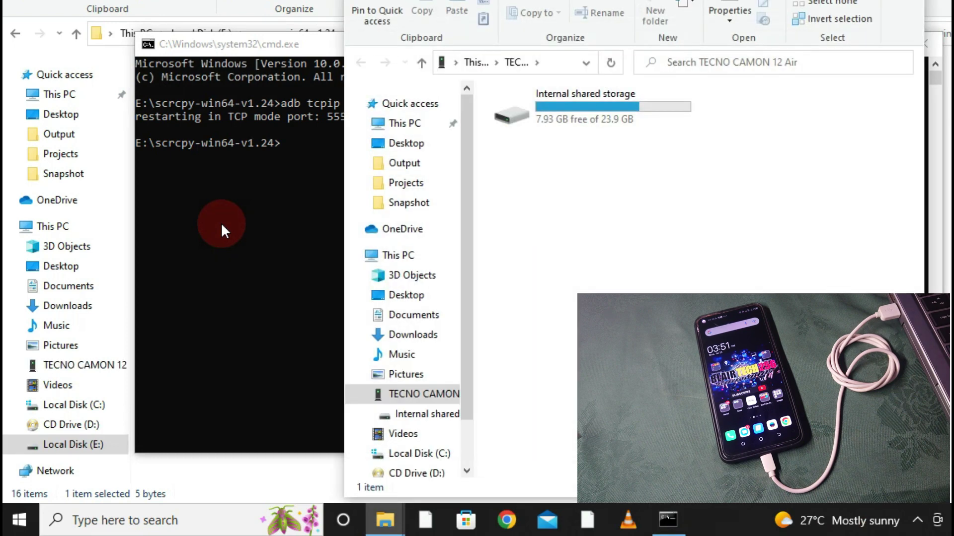
# Step: Bring the Command Prompt forward and start typing 'adb connect'
pyautogui.click(222, 229)
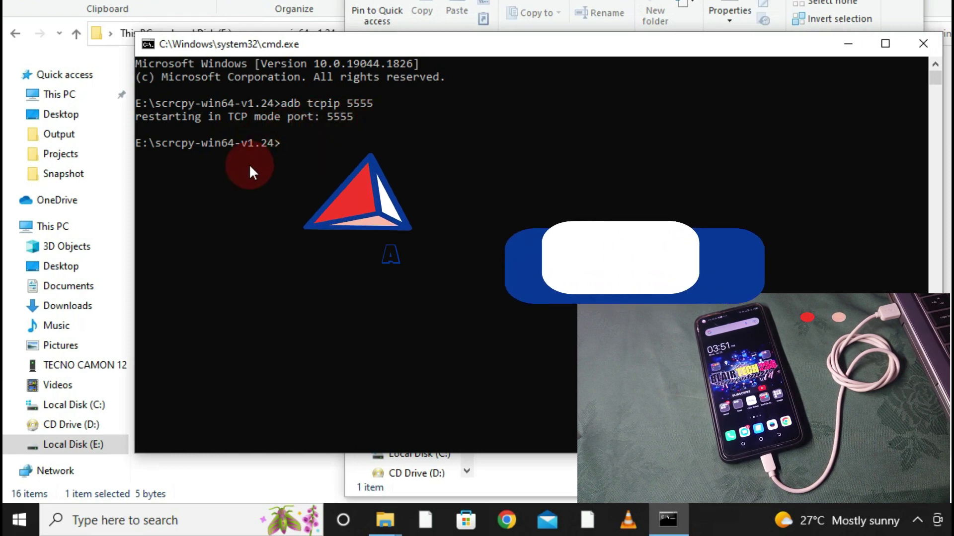
pyautogui.write('adb')
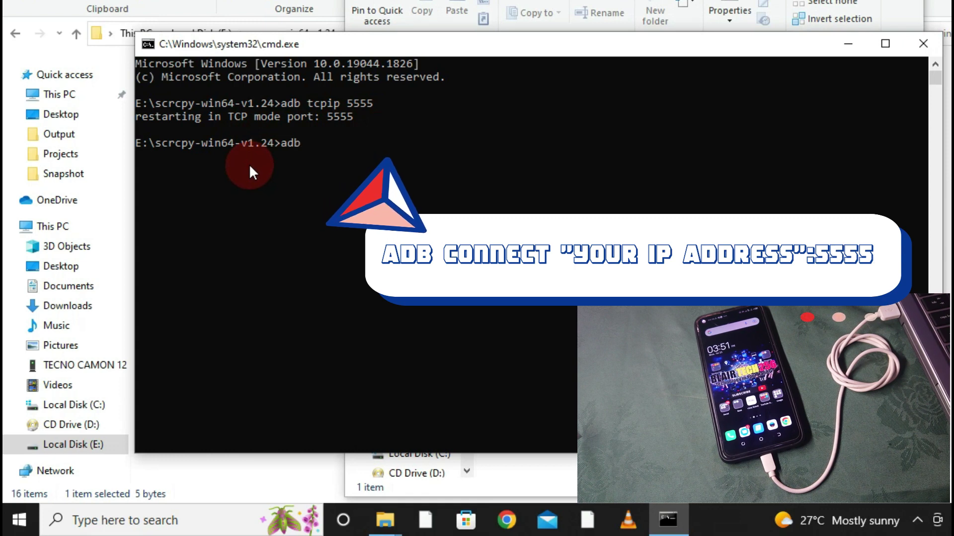
pyautogui.write(' conn')
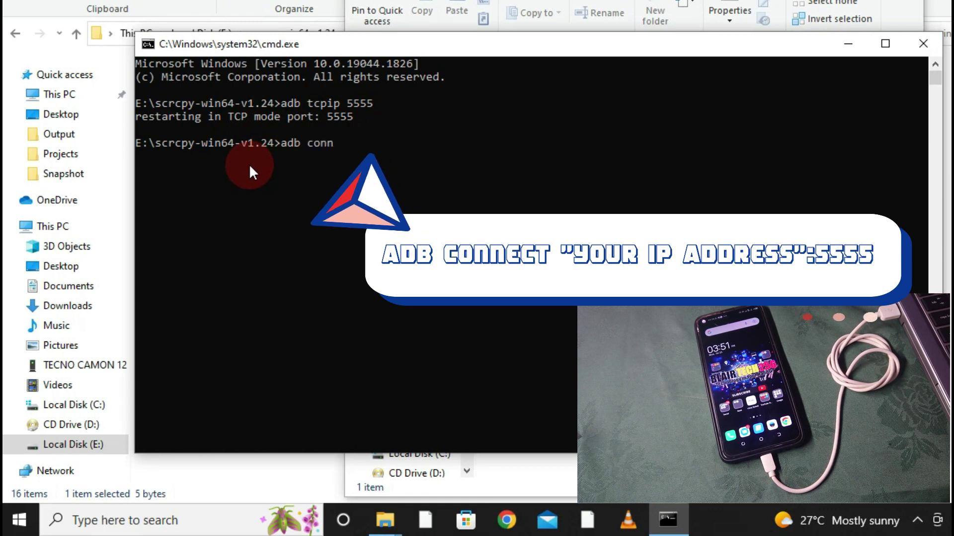
pyautogui.write('ect')
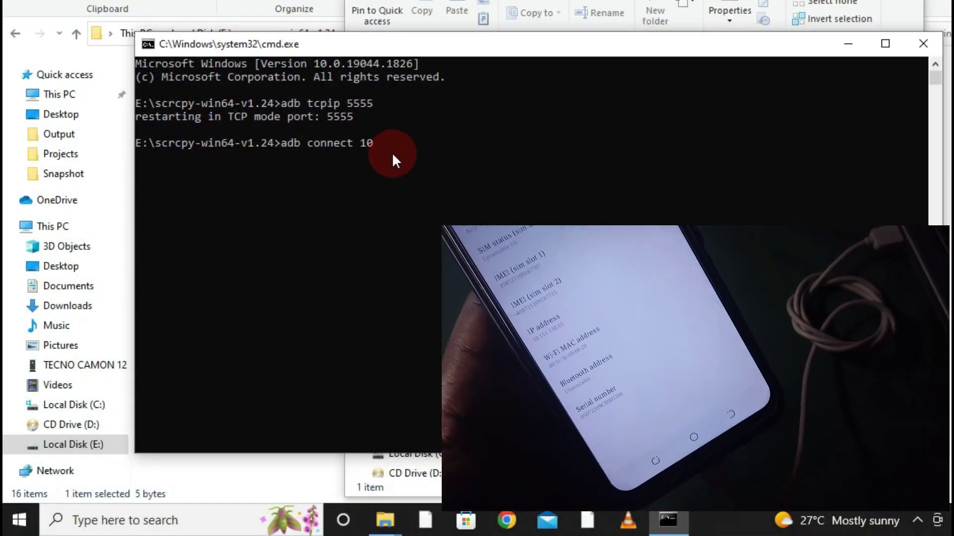
# Step: Finish and run 'adb connect 10.151.130.65:5555' to connect over Wi-Fi
pyautogui.write('.')
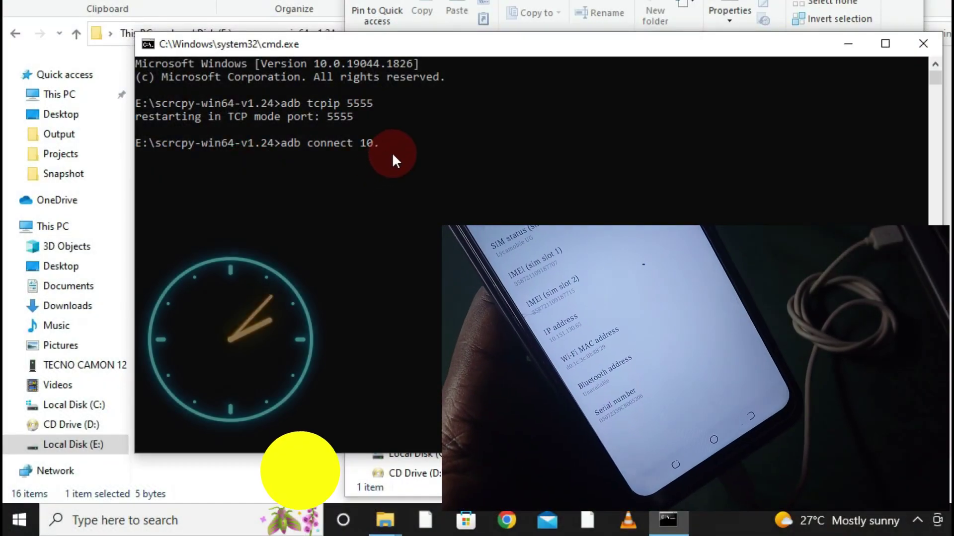
pyautogui.write('151')
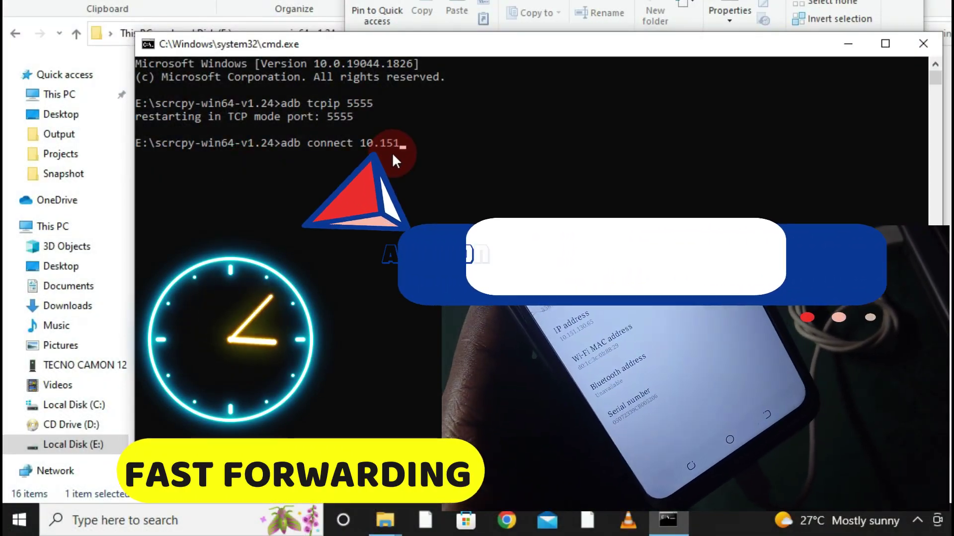
pyautogui.write('.130.')
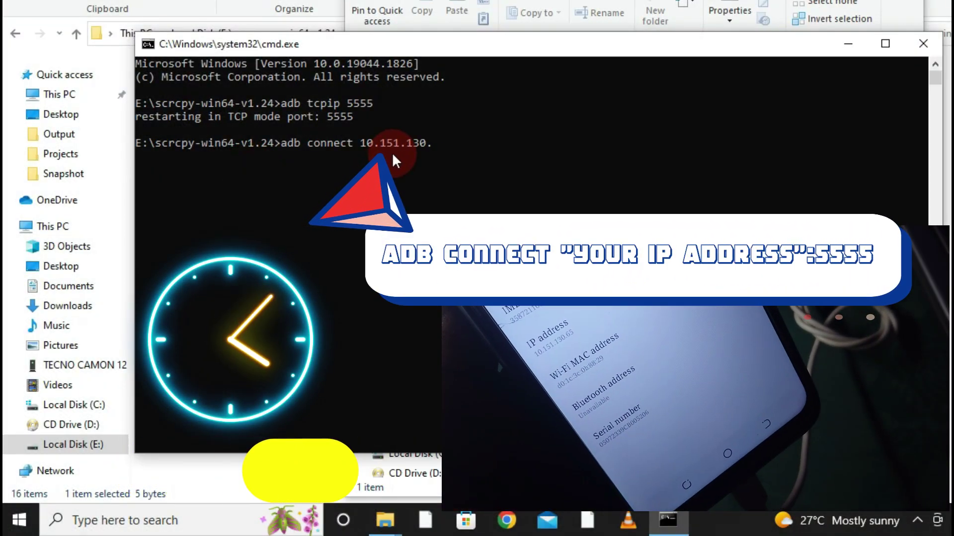
pyautogui.write('65')
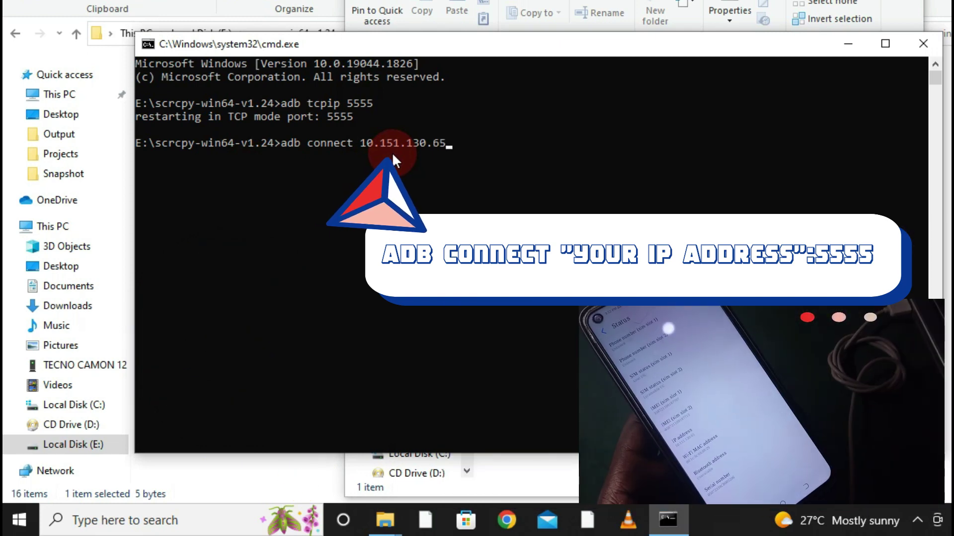
pyautogui.write(':')
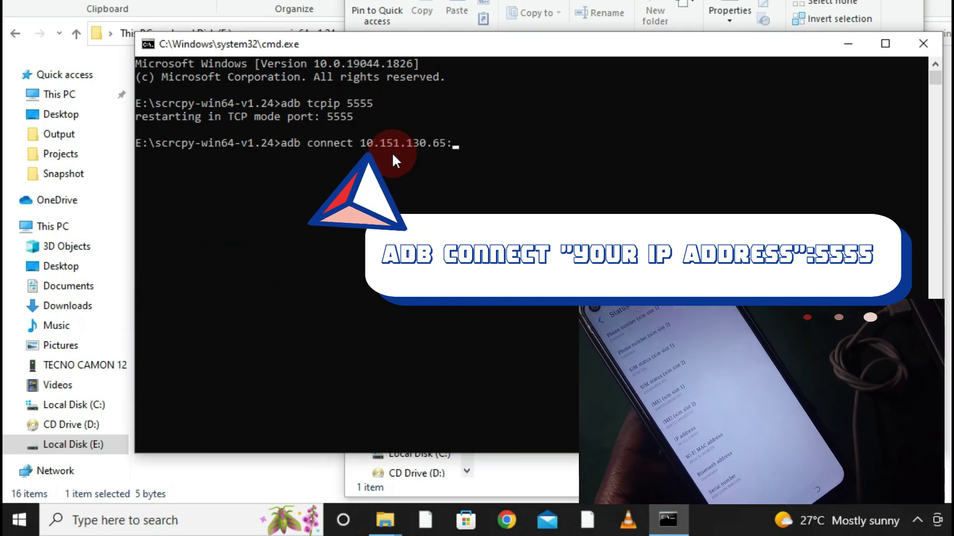
pyautogui.write('555')
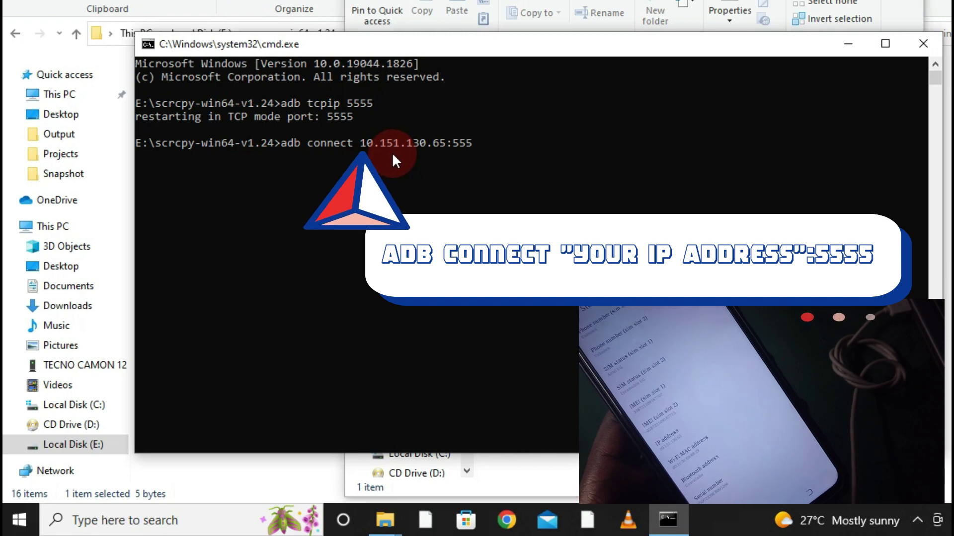
pyautogui.write('5')
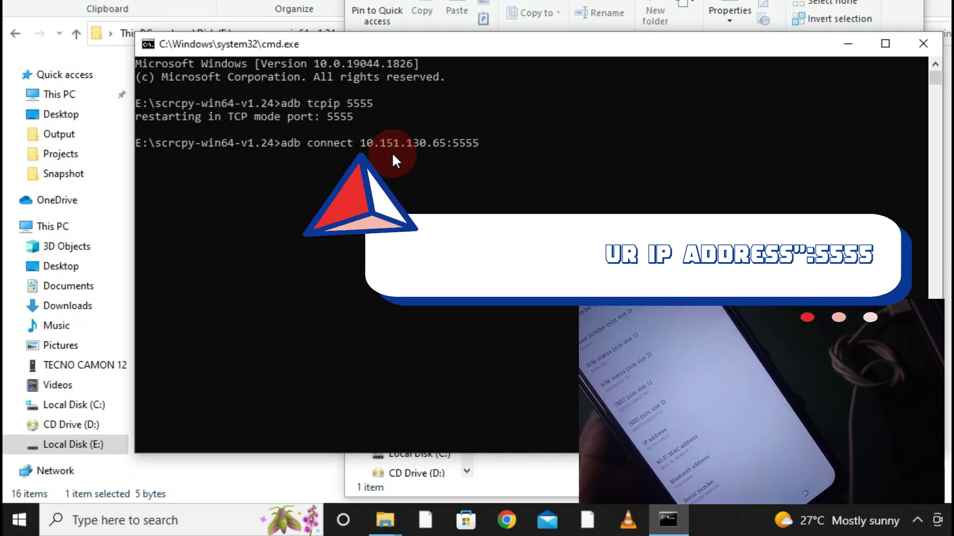
pyautogui.press('Return')
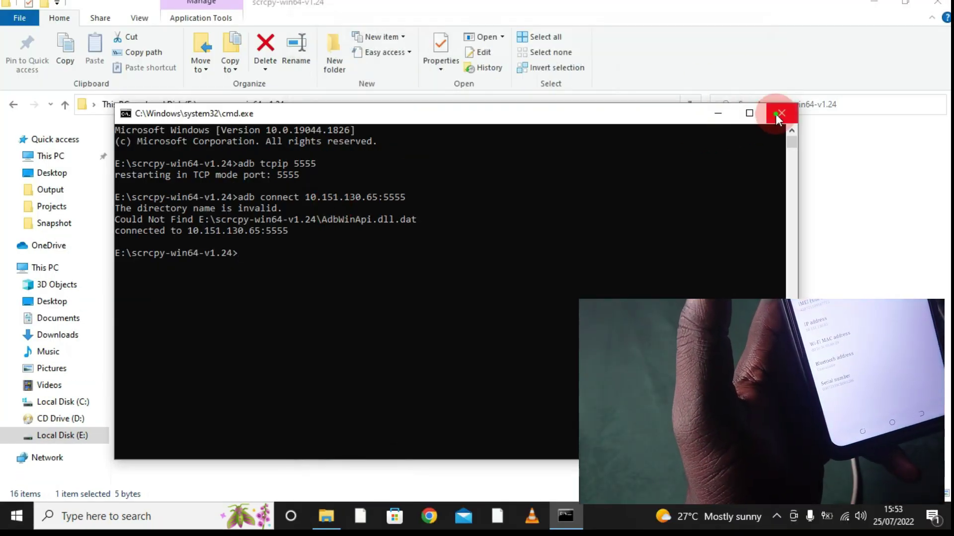
# Step: Close the Command Prompt and relaunch scrcpy to mirror the phone wirelessly
pyautogui.click(776, 115)
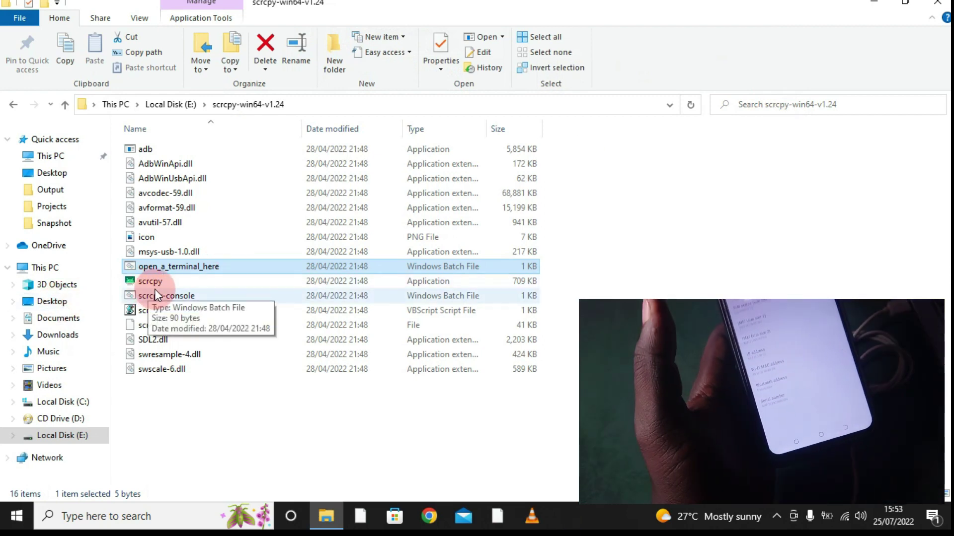
pyautogui.doubleClick(157, 286)
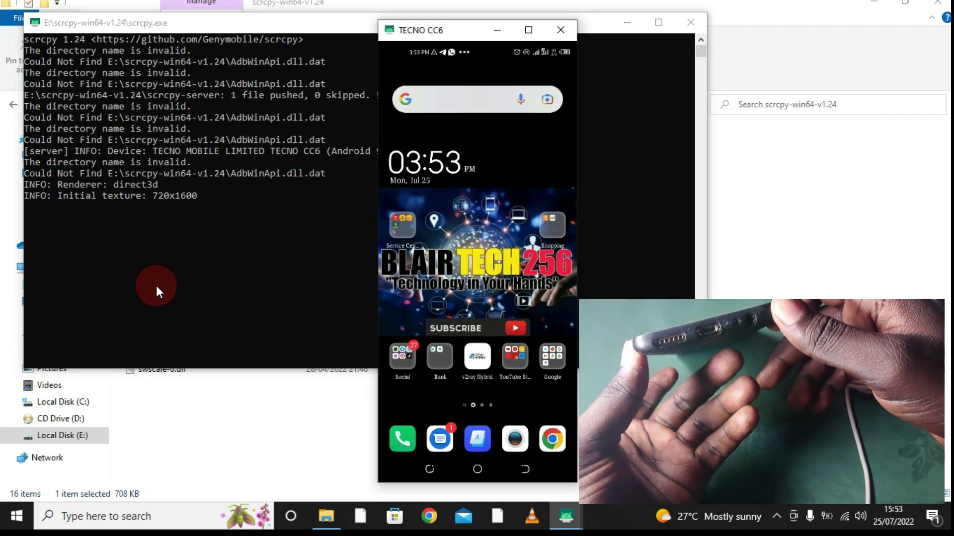
pyautogui.click(156, 287)
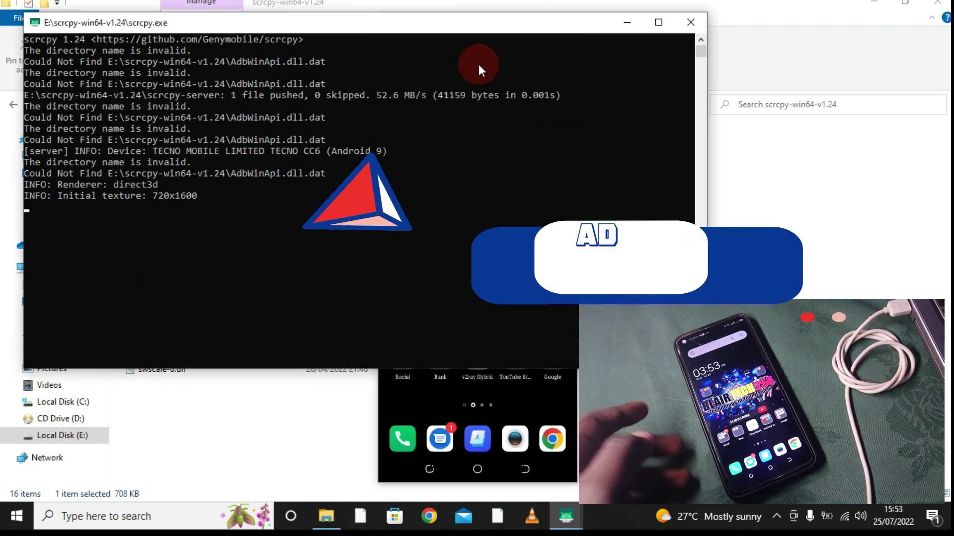
# Step: Stop scrcpy mirroring and run 'adb usb' in a new scrcpy-folder terminal
pyautogui.click(691, 22)
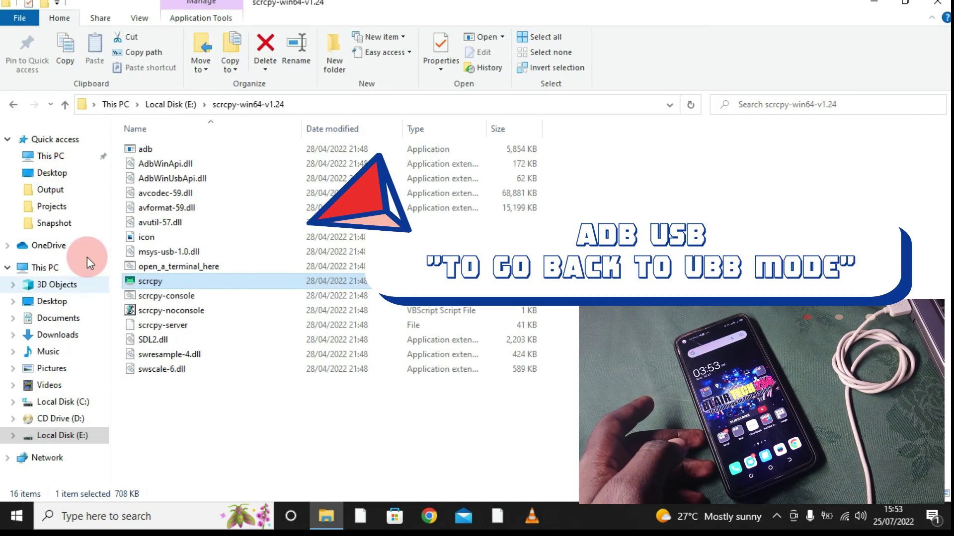
pyautogui.doubleClick(172, 265)
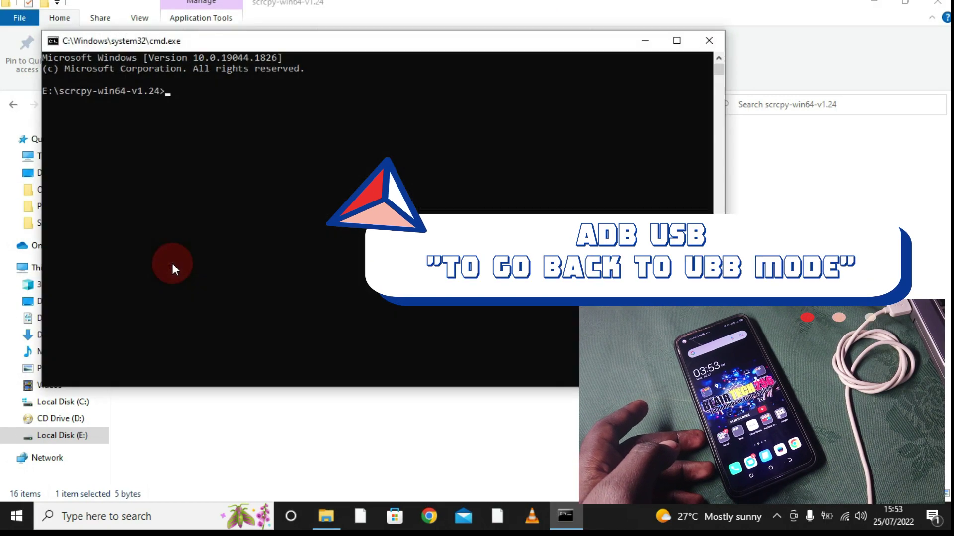
pyautogui.write('ad')
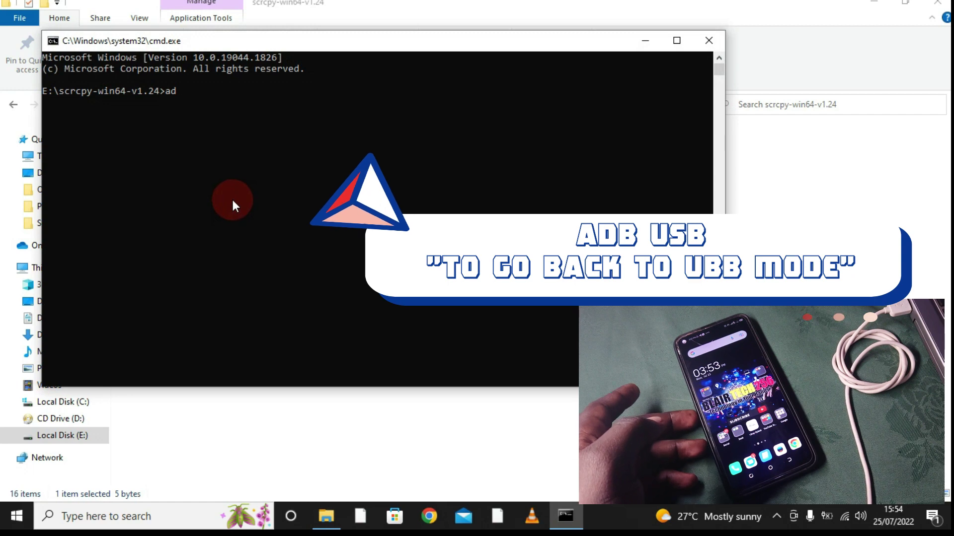
pyautogui.write('b ')
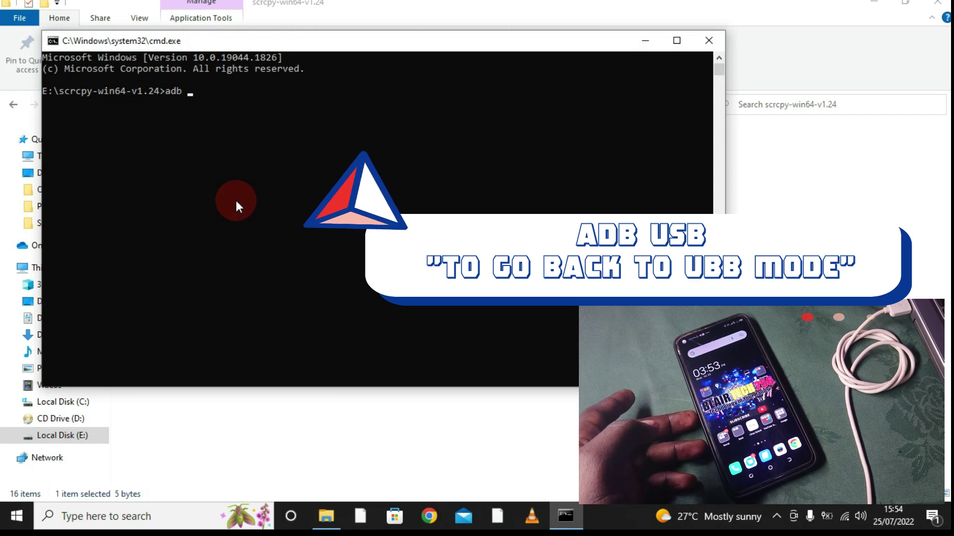
pyautogui.write('usb')
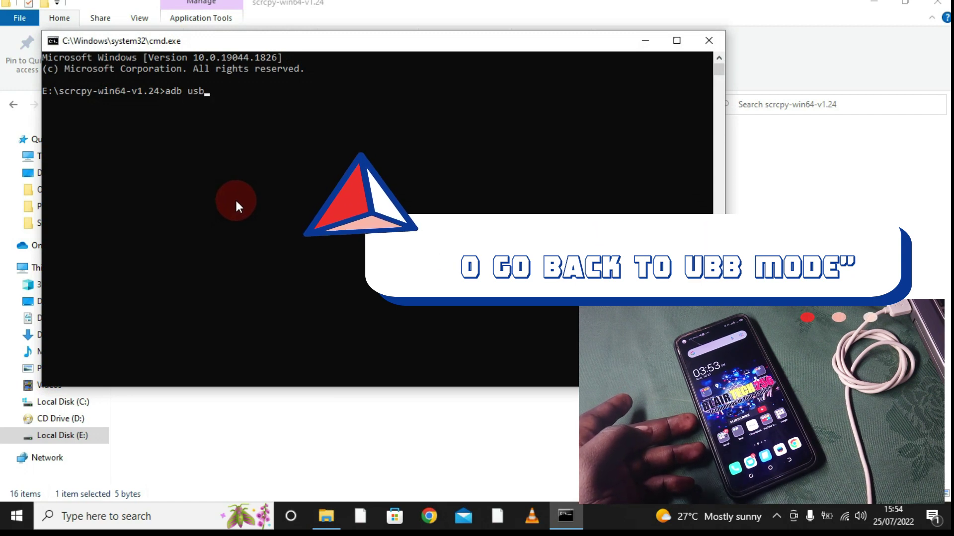
pyautogui.press('Return')
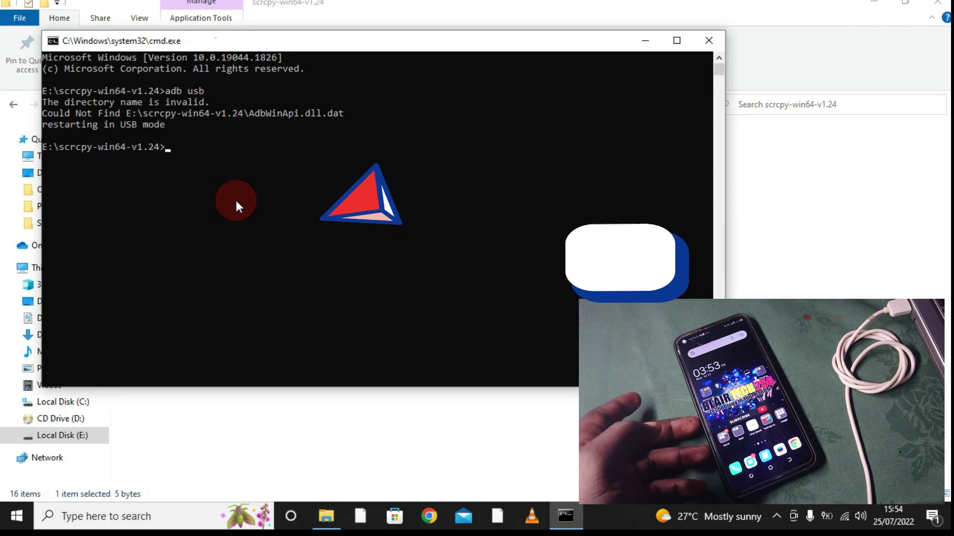